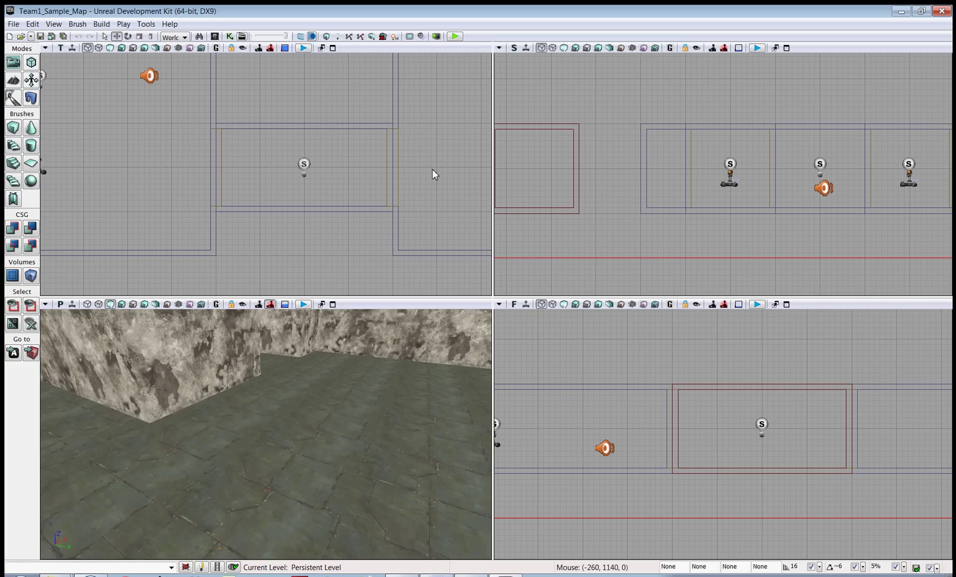
Step: Create a new Material in a new package named CustomPackage, keeping the default name, and close its material editor
left_click(199, 36)
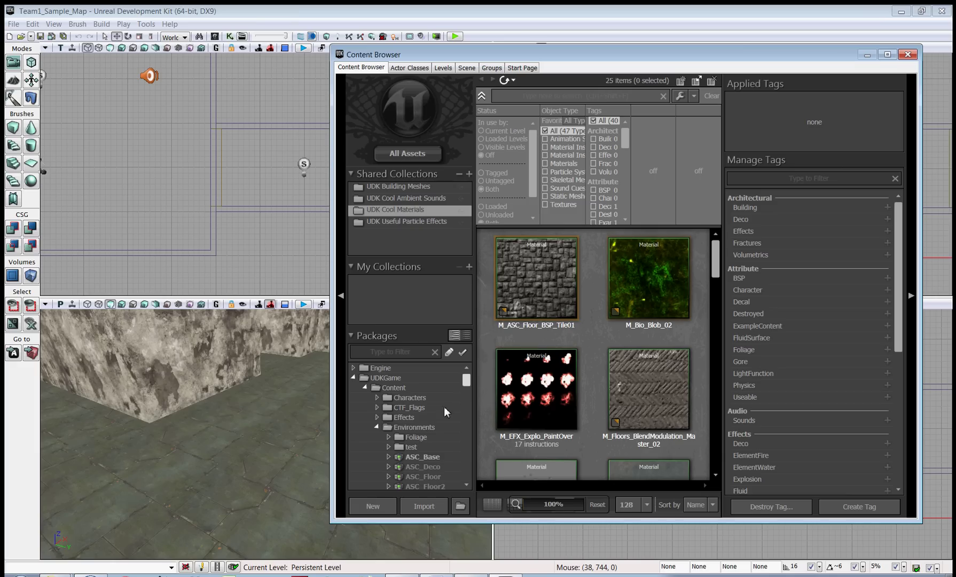
left_click(367, 510)
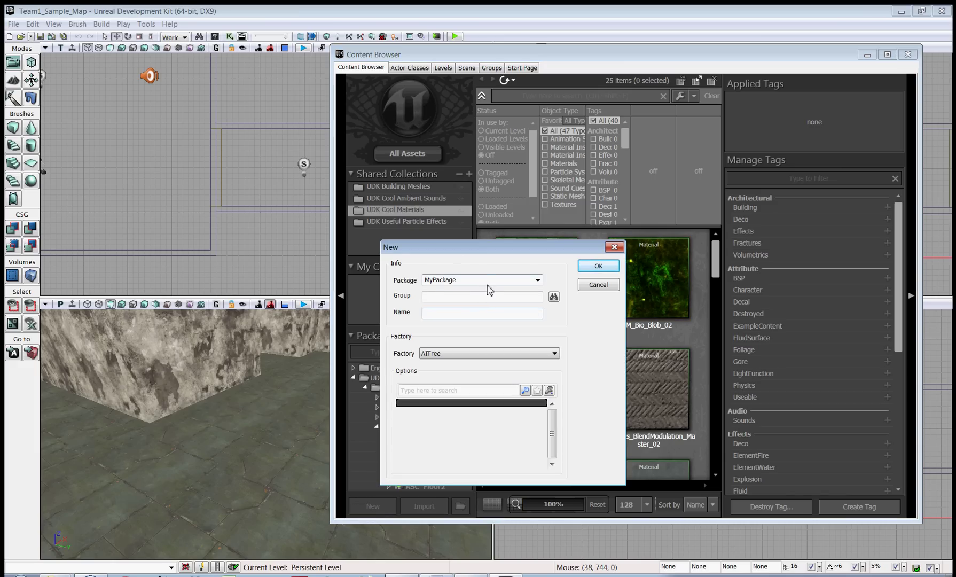
double_click(484, 282)
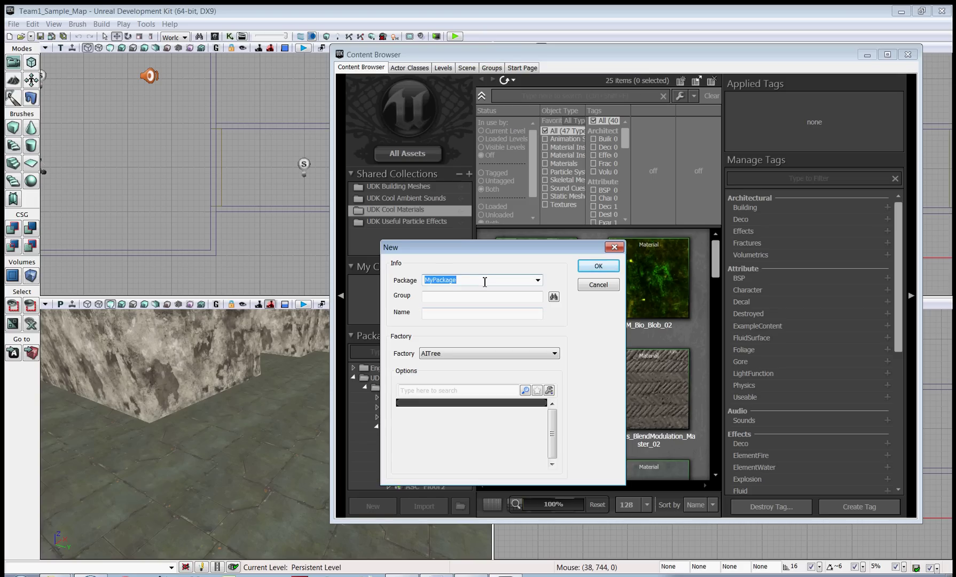
type("Custom")
left_click(553, 355)
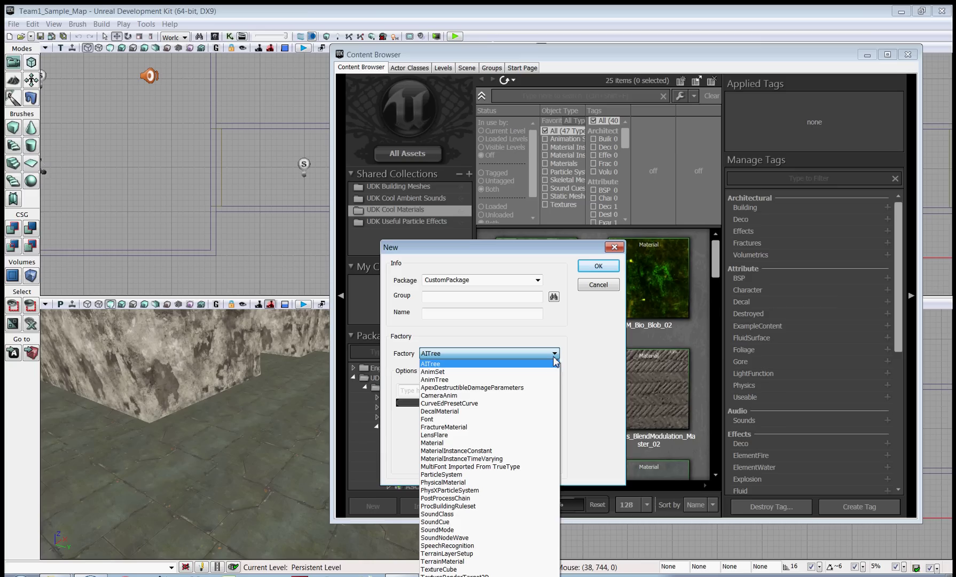
left_click(512, 443)
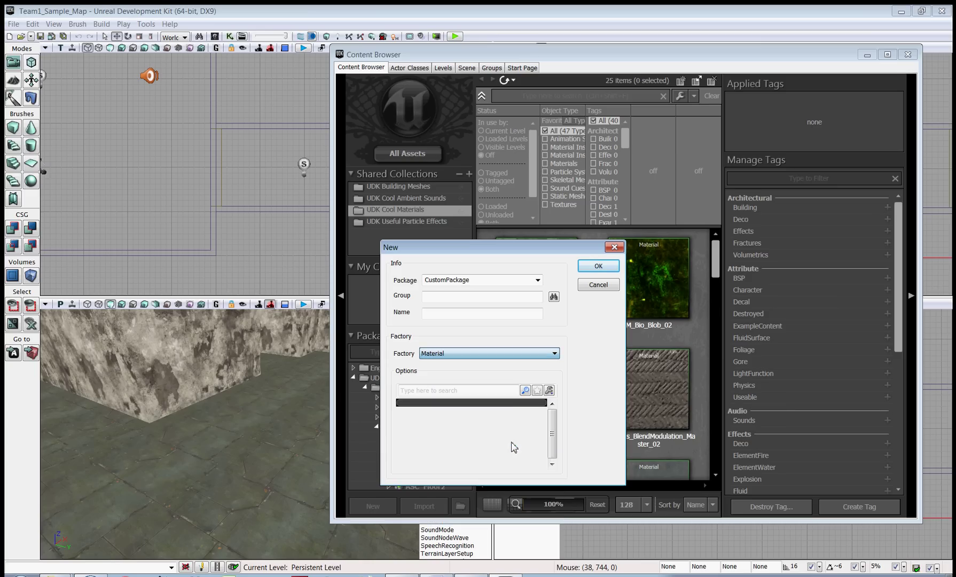
left_click(598, 265)
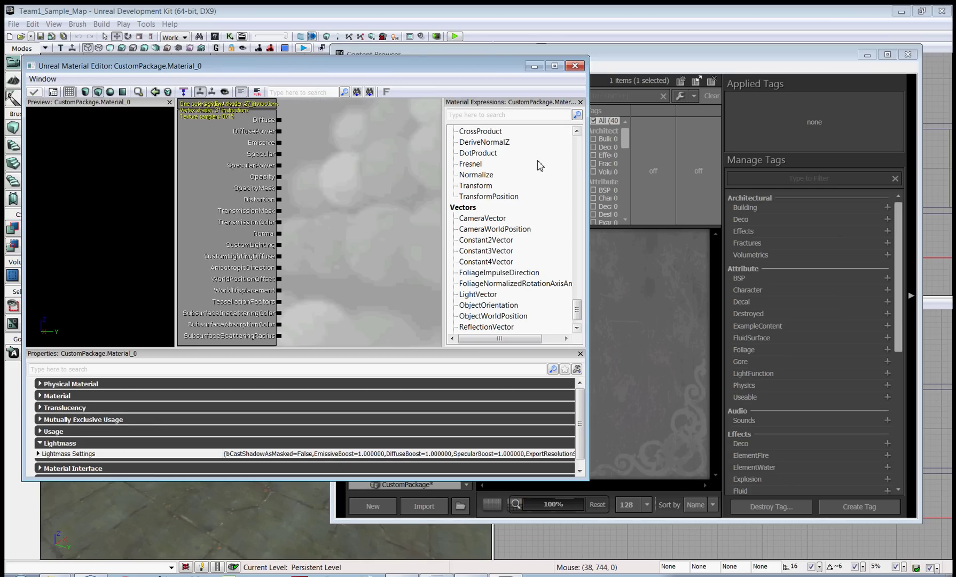
left_click(575, 66)
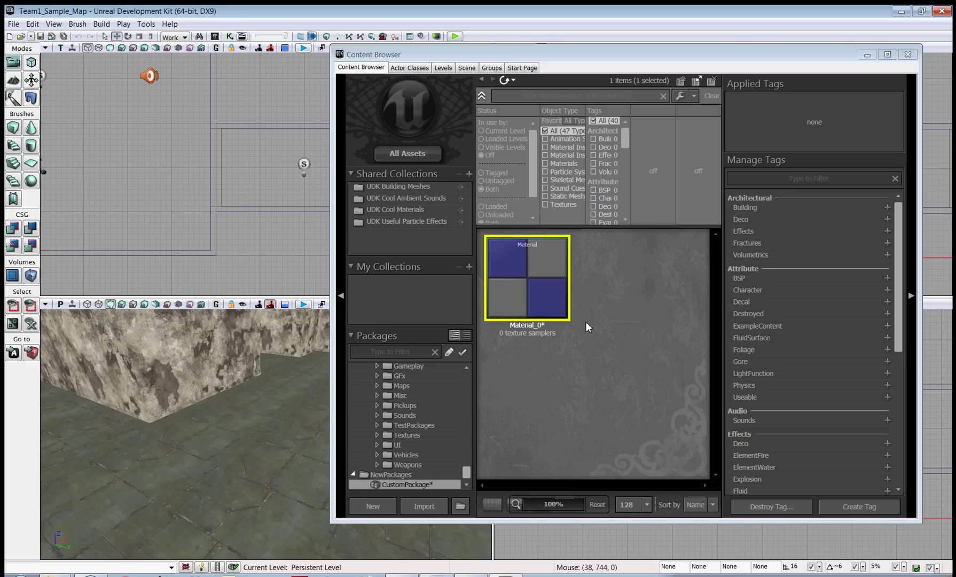
Step: Import the crate.ASE mesh from the Test Assets folder into CustomPackage with the default import options
mouse_move(547, 285)
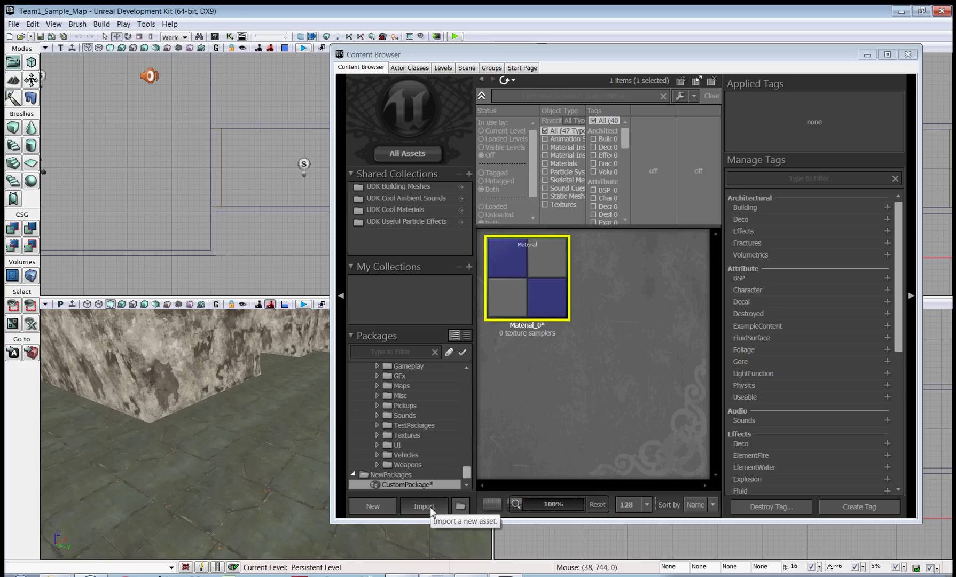
right_click(606, 350)
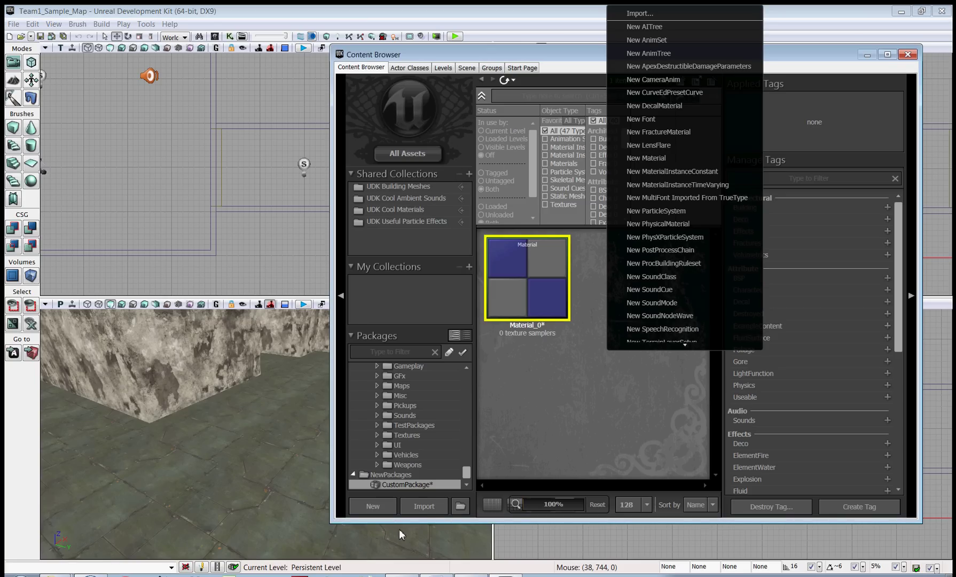
left_click(429, 504)
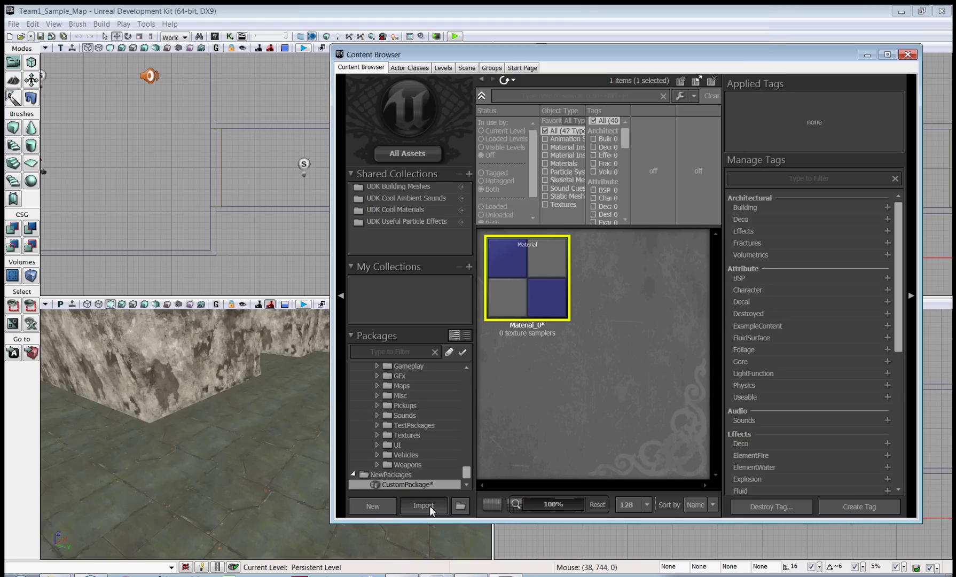
left_click(430, 504)
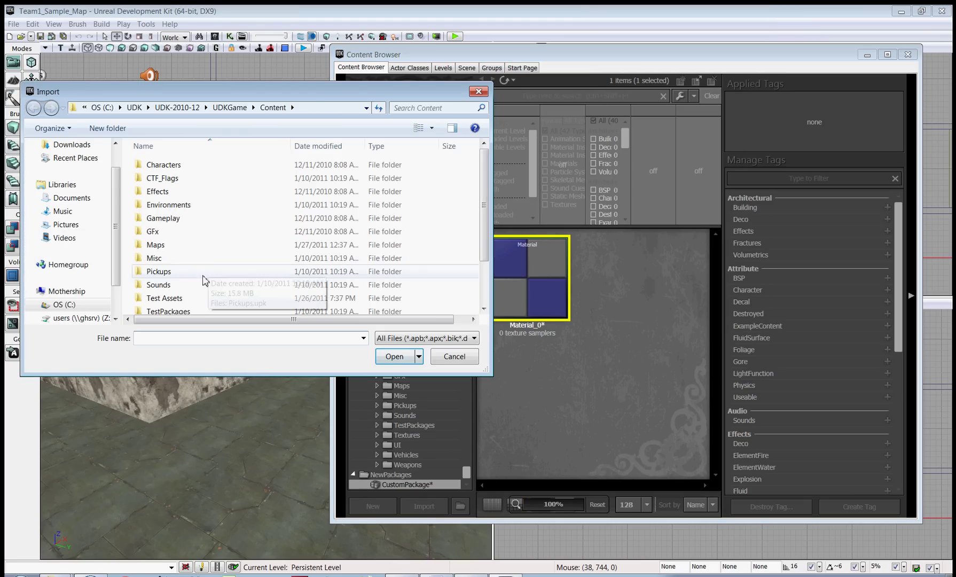
double_click(196, 298)
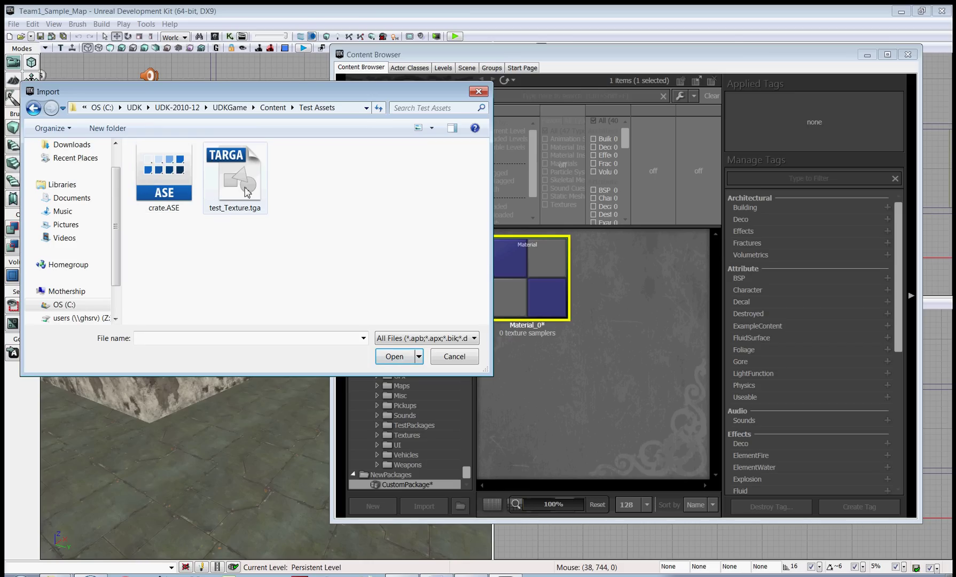
left_click(173, 190)
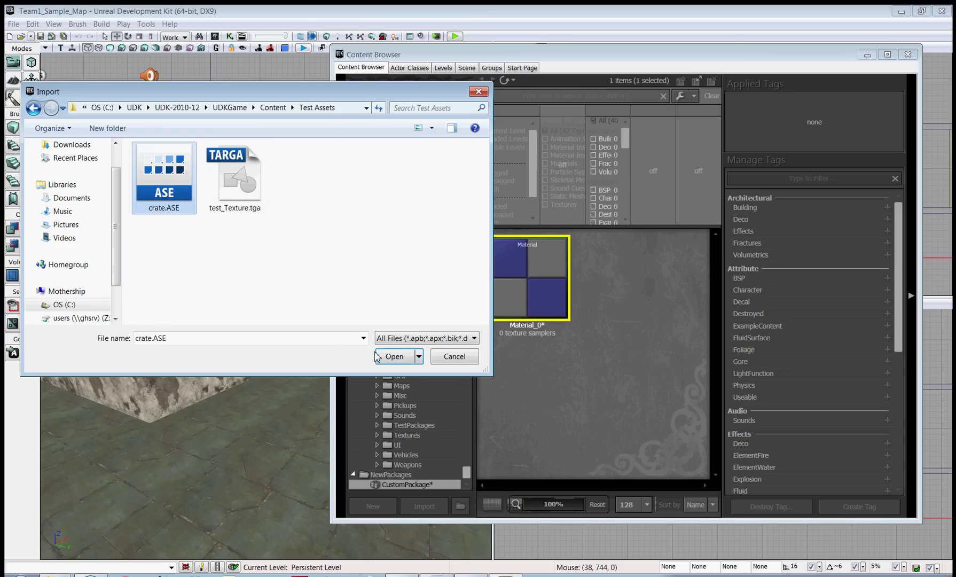
left_click(394, 356)
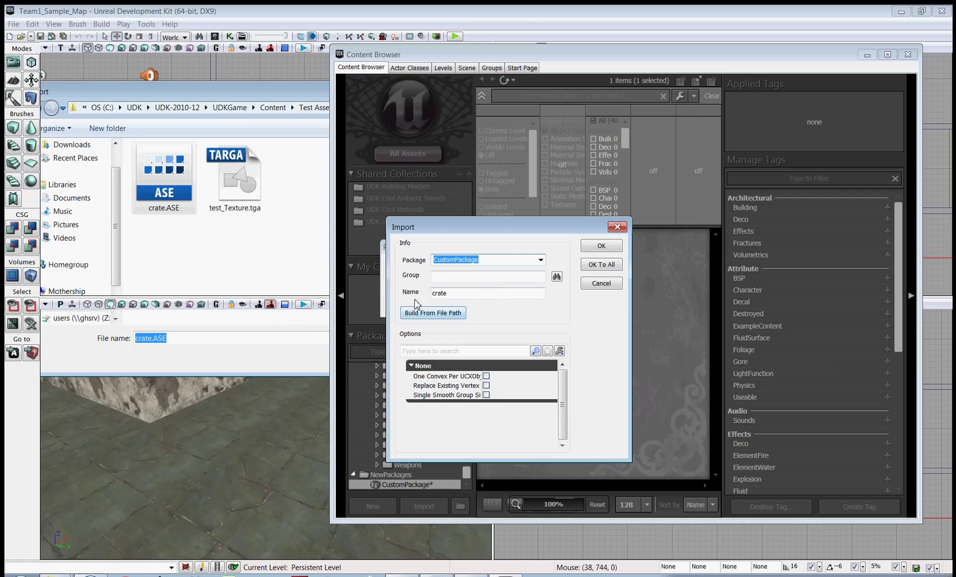
left_click(597, 265)
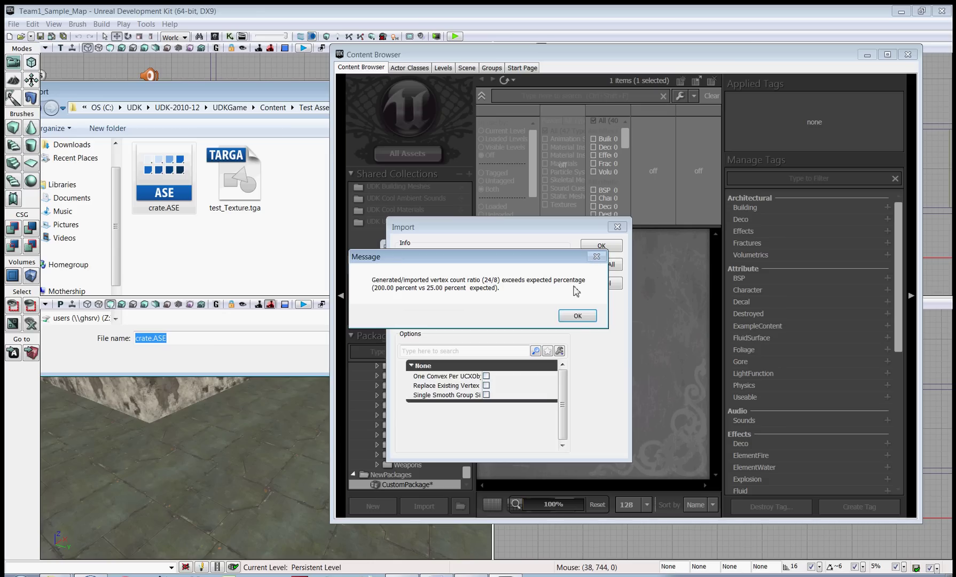
left_click(573, 315)
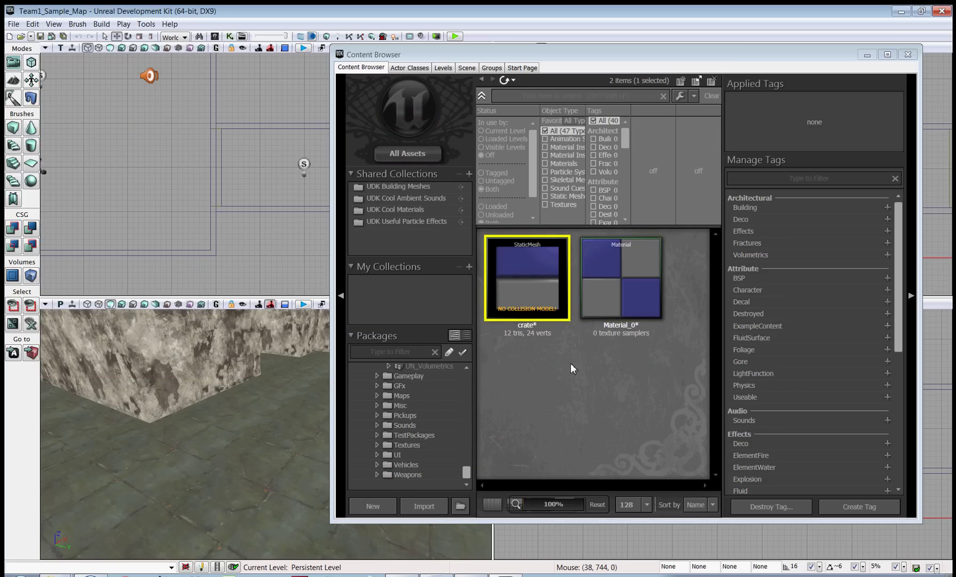
Step: Import the test_Texture.tga image from the Test Assets folder into CustomPackage with the default import options
left_click(423, 505)
left_click(238, 179)
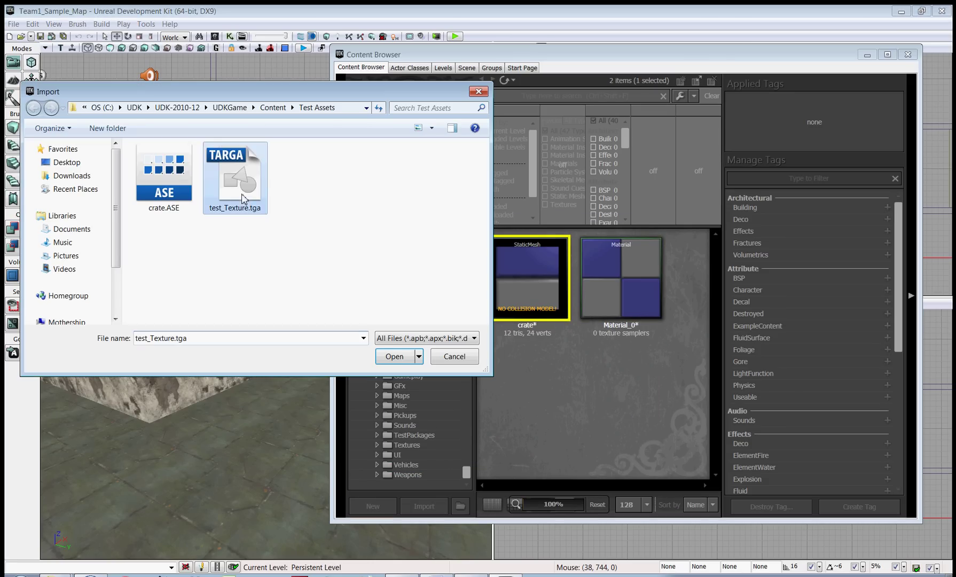
left_click(395, 356)
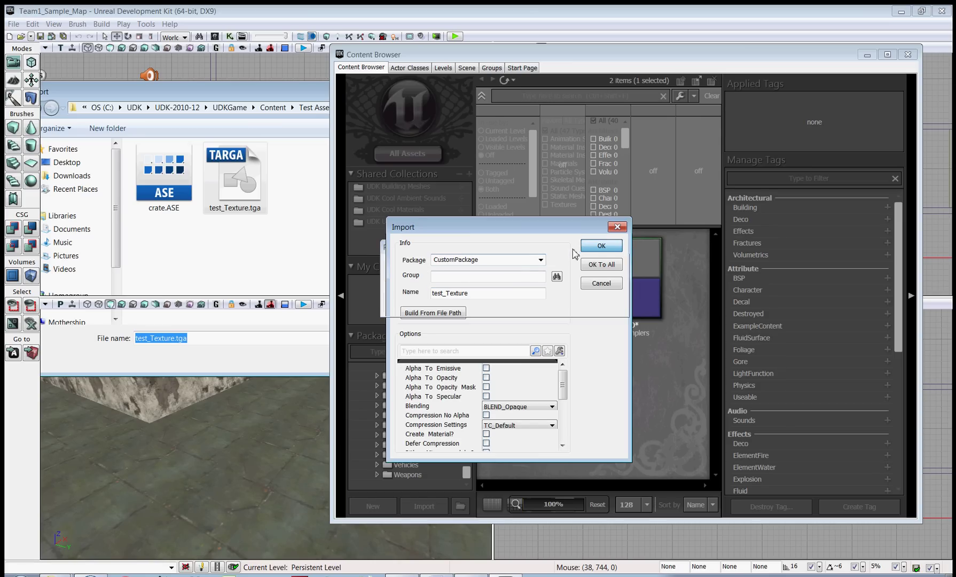
left_click(582, 247)
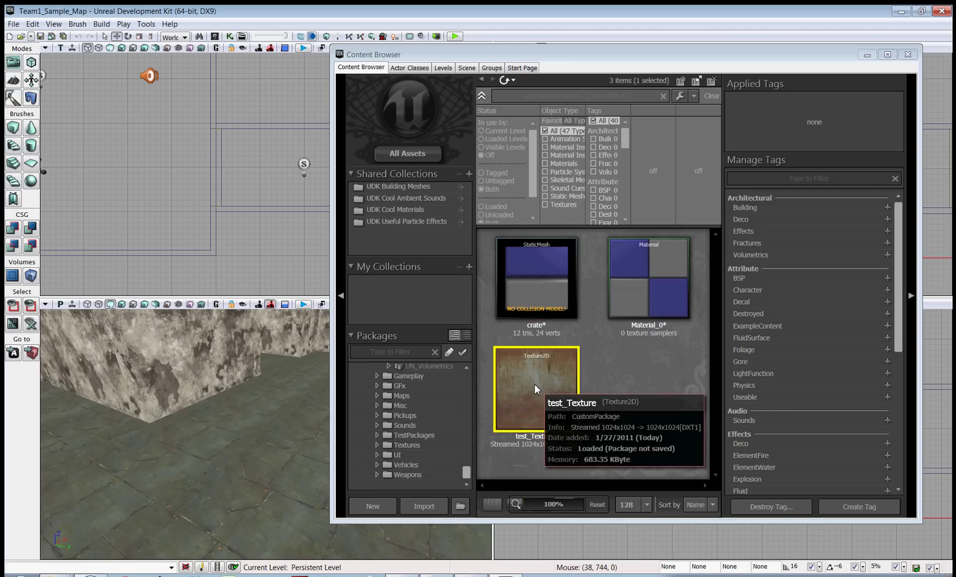
Step: Open Material_0 for editing and add a TextureSample node that uses test_Texture to its graph
left_click(647, 276)
double_click(647, 276)
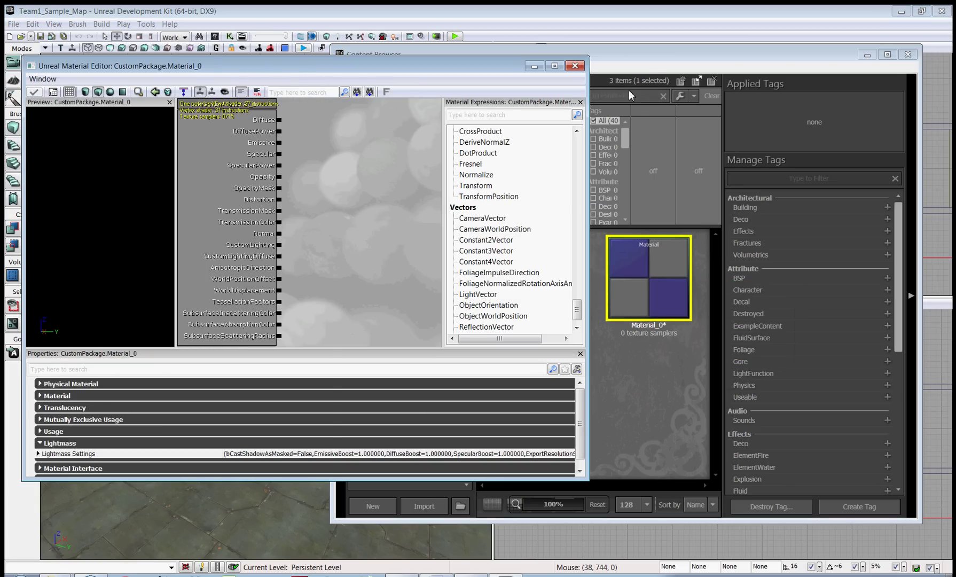
left_click(655, 66)
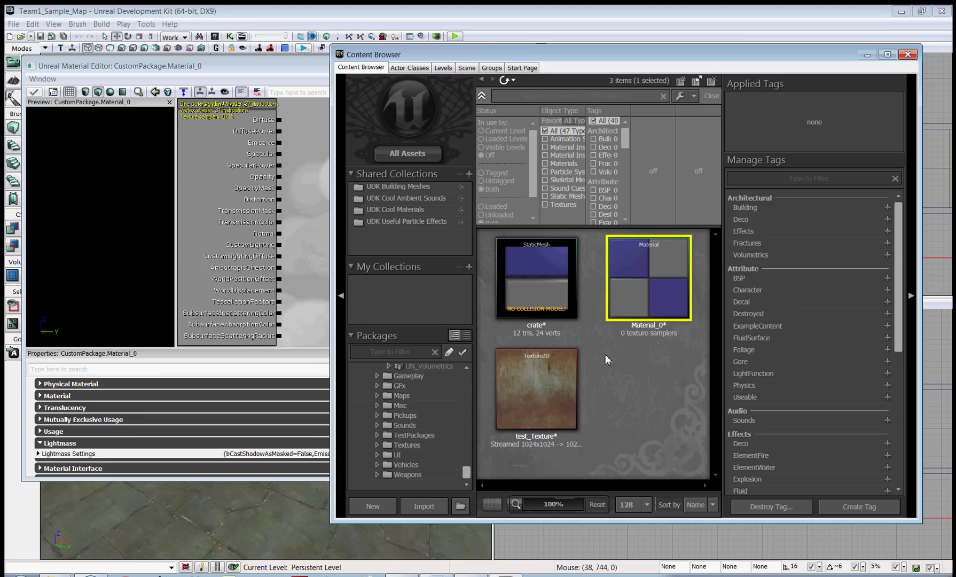
left_click(553, 371)
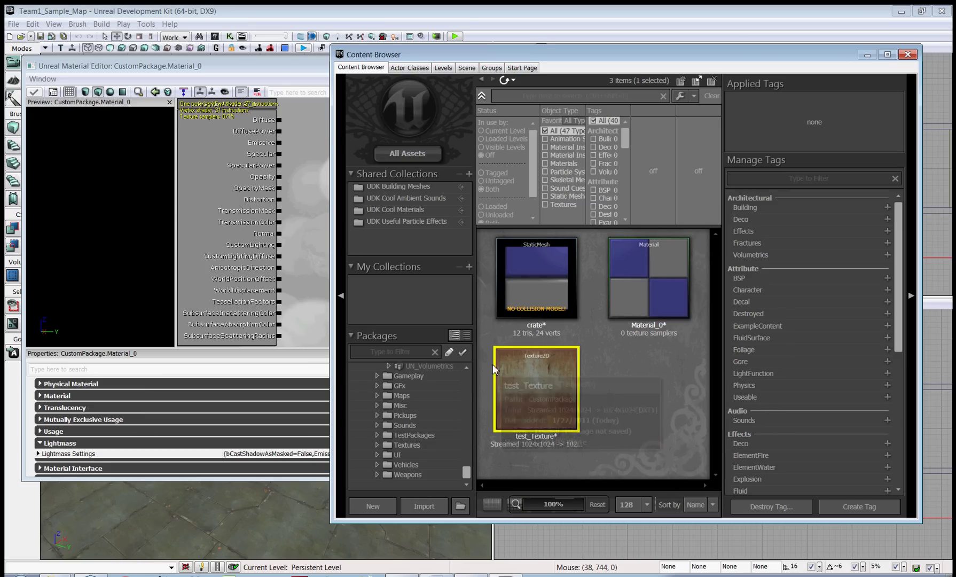
left_click(298, 77)
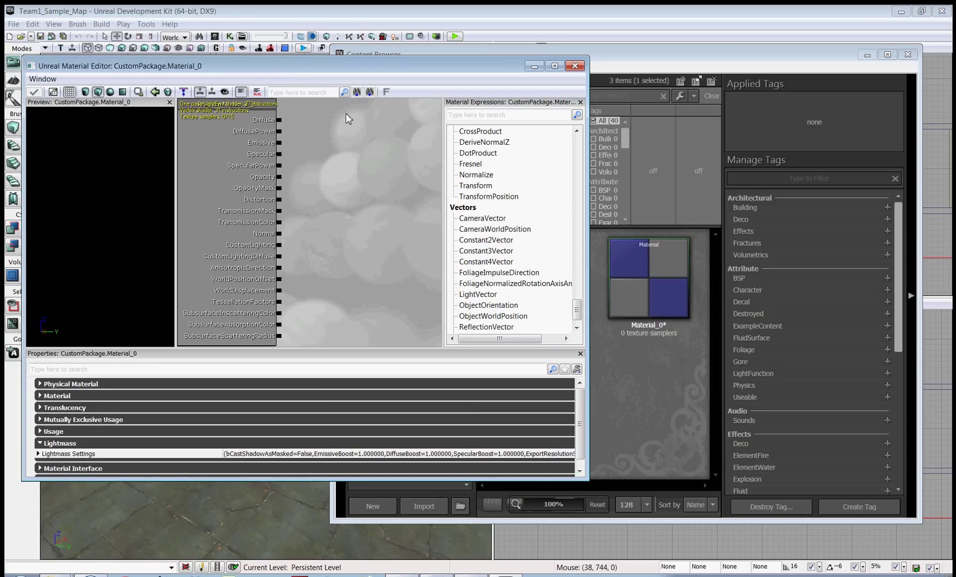
left_click_drag(580, 318, 578, 278)
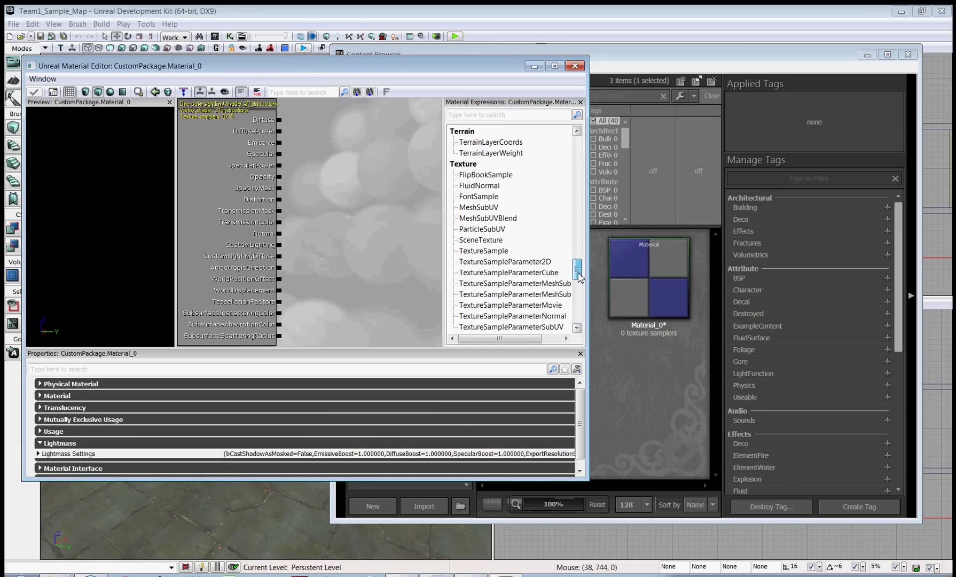
left_click(490, 251)
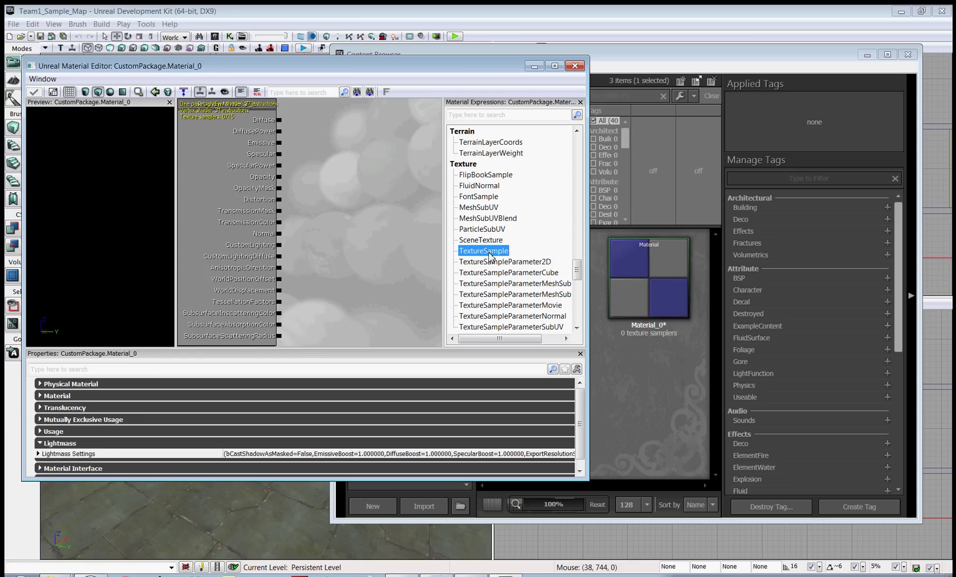
left_click_drag(490, 255, 370, 194)
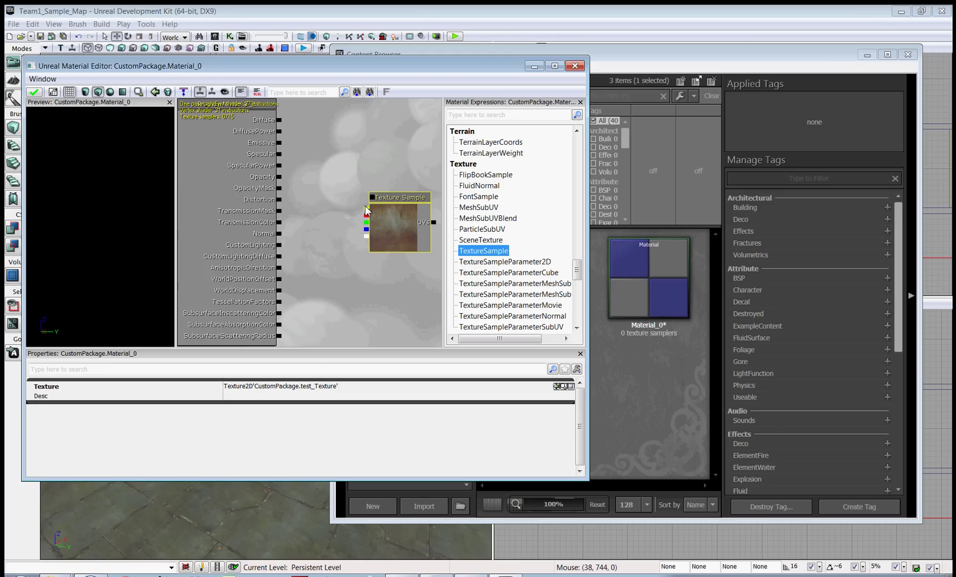
Step: Connect the Texture Sample's combined colour output to the material's Diffuse input, apply the changes and close the material editor
left_click(368, 214)
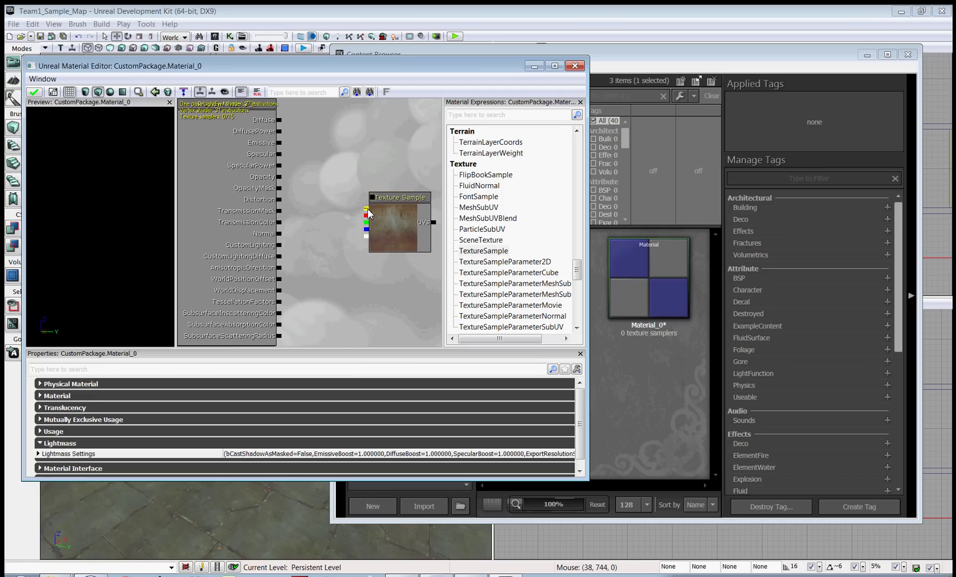
left_click_drag(368, 209, 280, 120)
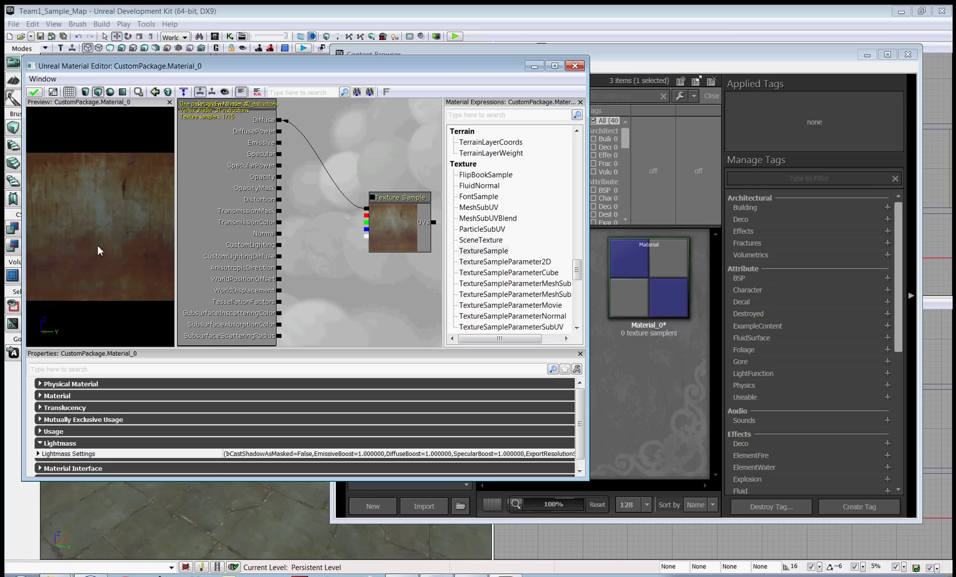
left_click(36, 94)
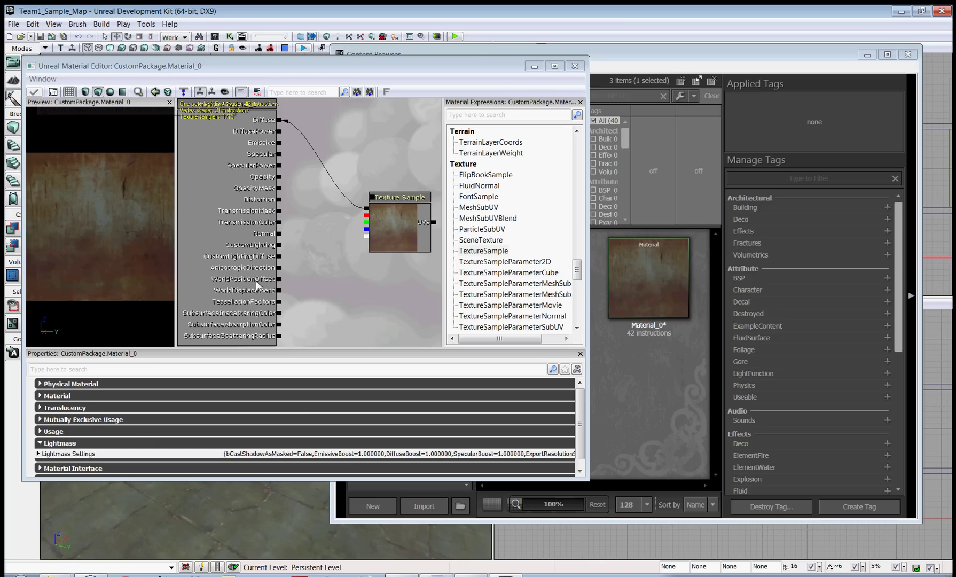
left_click(575, 65)
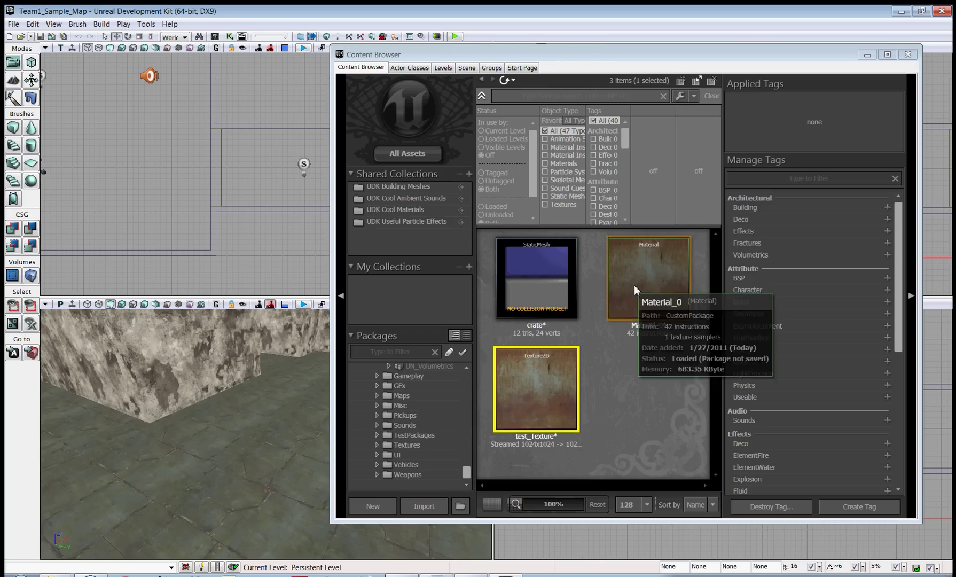
Step: Assign Material_0 to the crate static mesh's LOD element and rotate the preview to inspect the textured crate
double_click(562, 275)
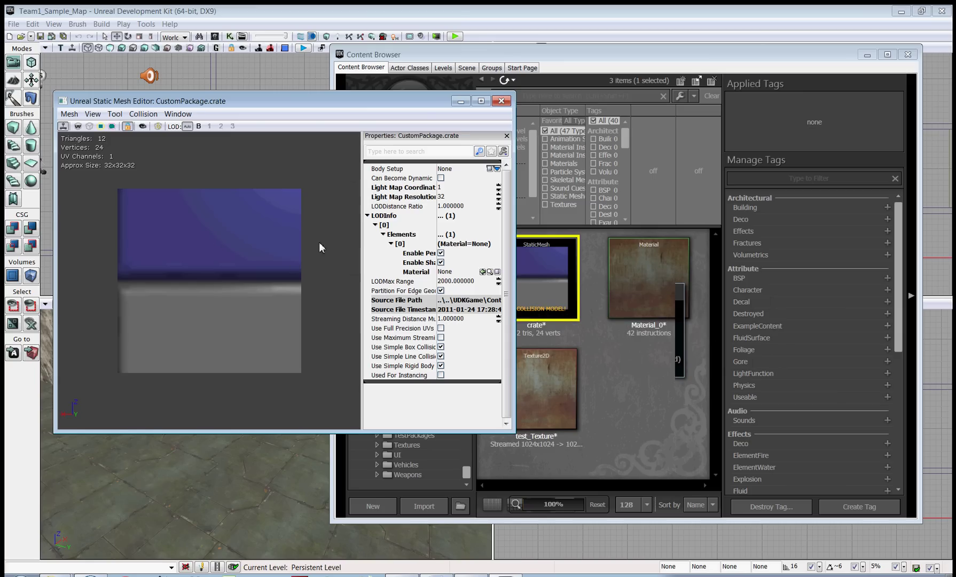
left_click(653, 263)
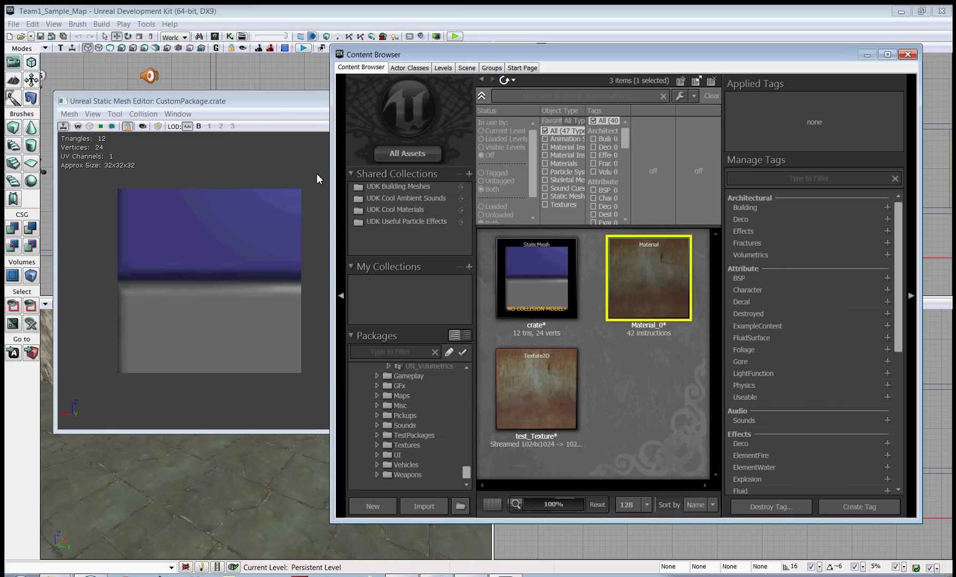
left_click(282, 104)
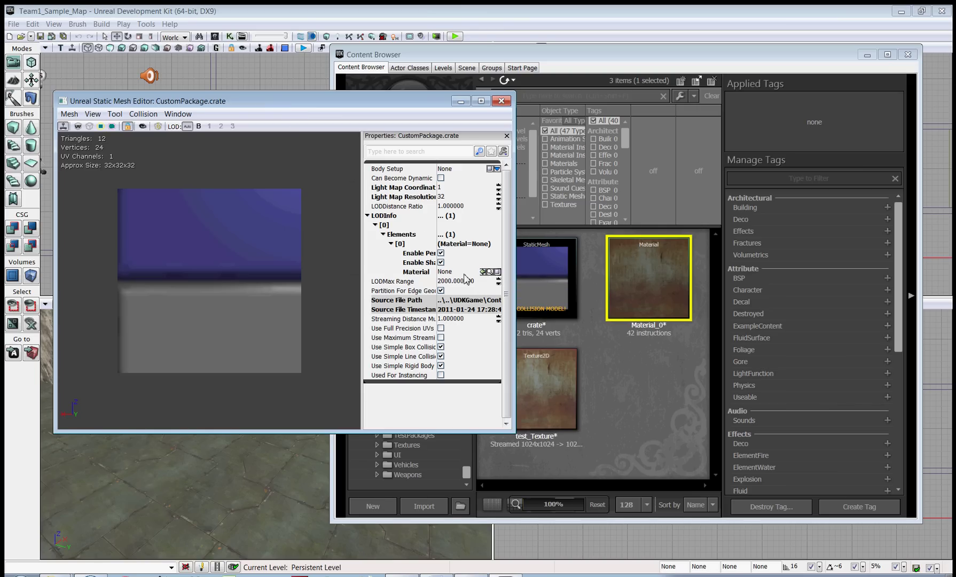
left_click(481, 271)
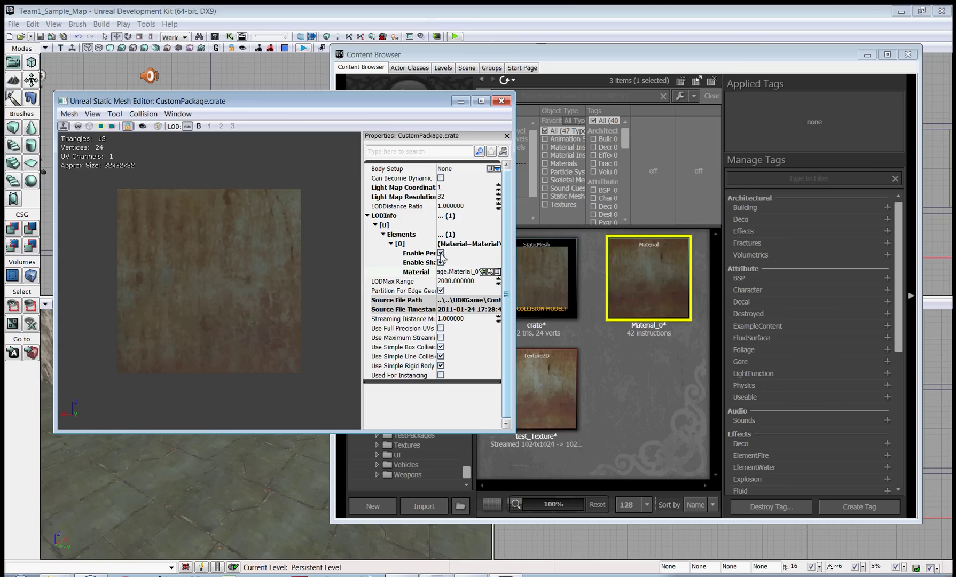
mouse_move(227, 273)
left_mouse_down()
mouse_move(278, 267)
mouse_move(222, 276)
left_mouse_up()
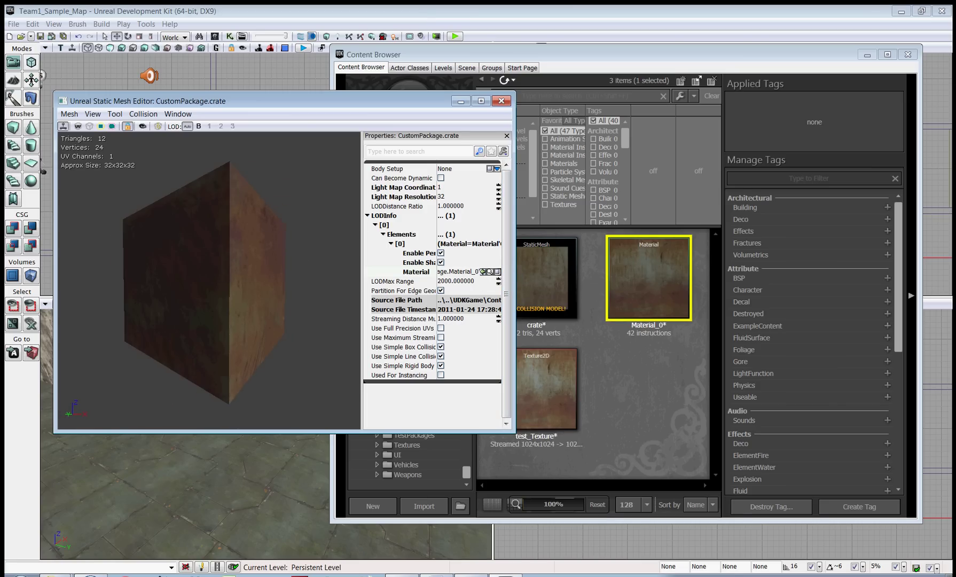
Step: Add a 6DOP simplified collision to the crate static mesh and turn on the collision display in its preview
left_click(444, 55)
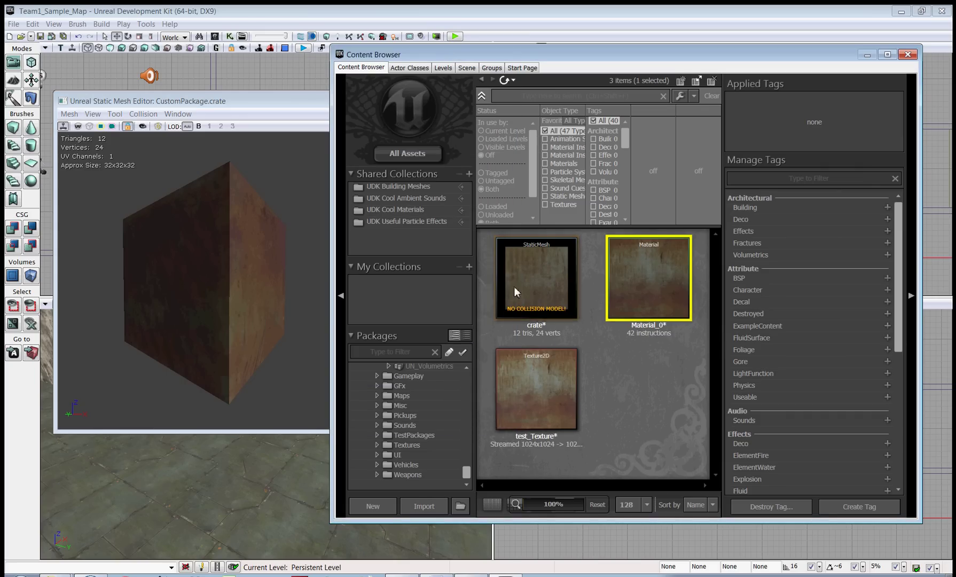
left_click(245, 104)
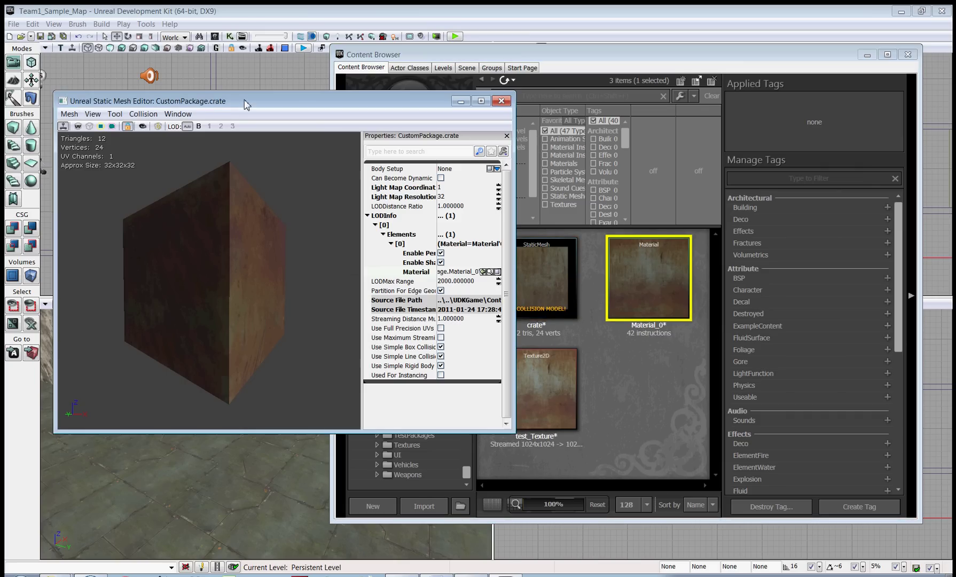
left_click(138, 116)
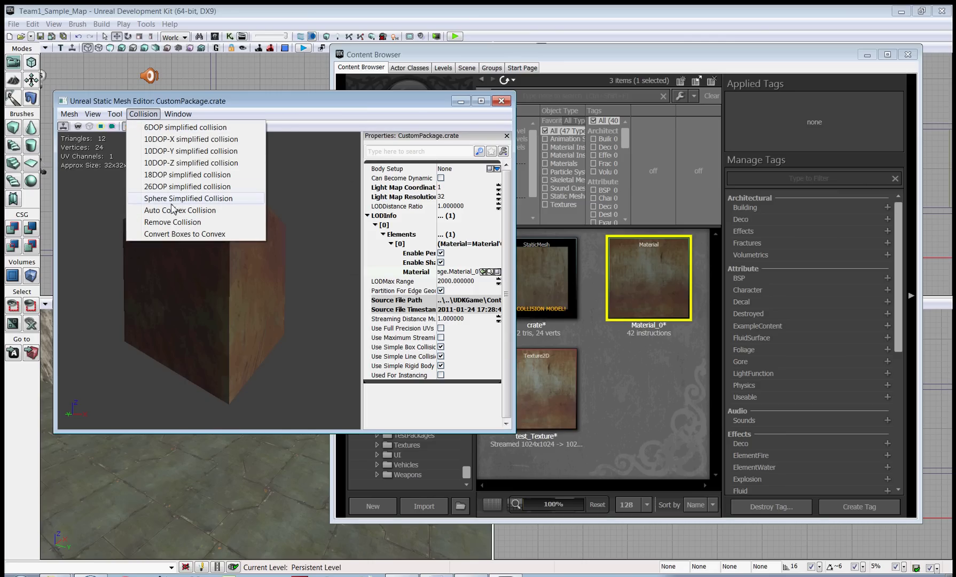
left_click(173, 128)
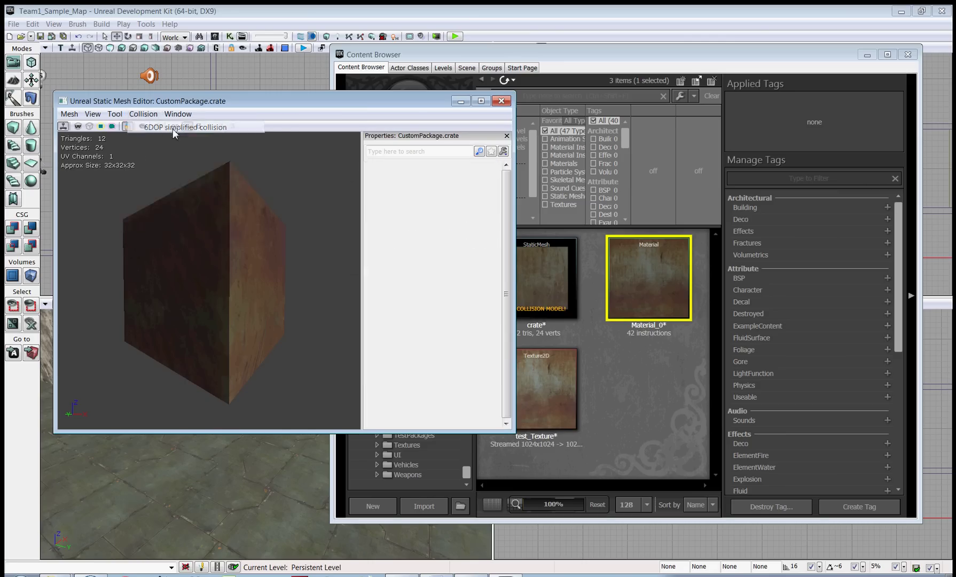
left_click(112, 127)
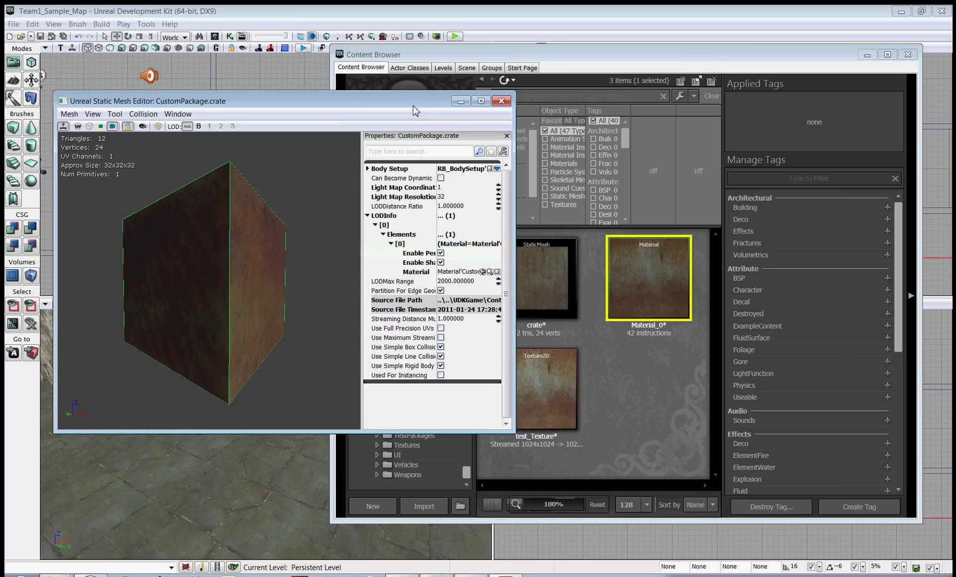
Step: Close the static mesh editor and place the crate mesh on the level's stone floor near the wall in the perspective view
left_click(501, 100)
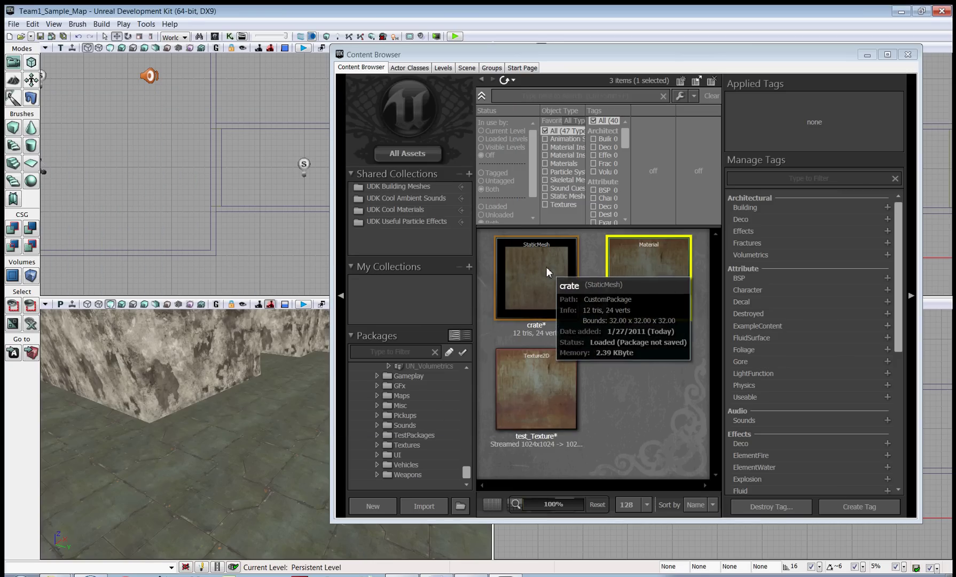
left_click_drag(551, 264, 257, 348)
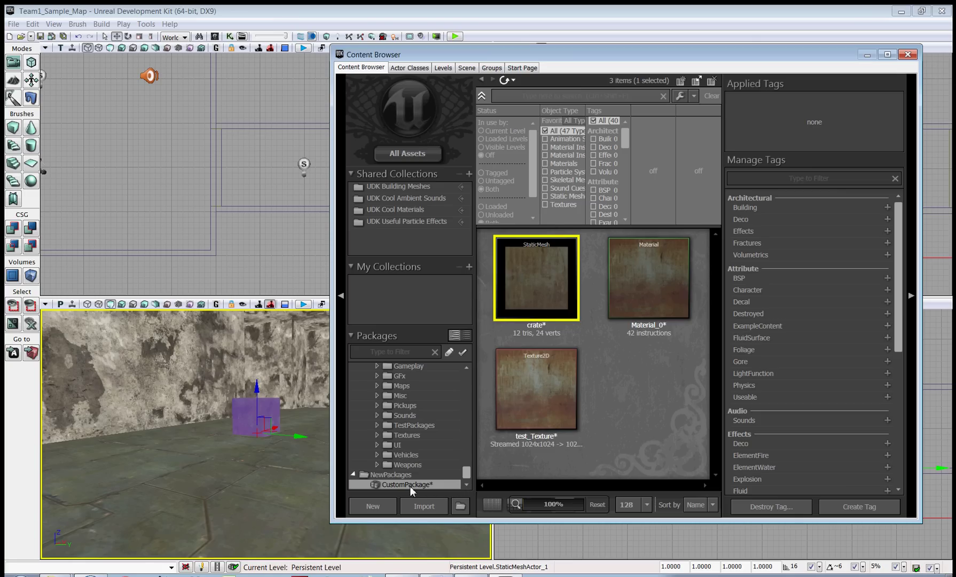
Step: Save CustomPackage as CustomPackage.upk in the UDKGame Content folder
right_click(409, 485)
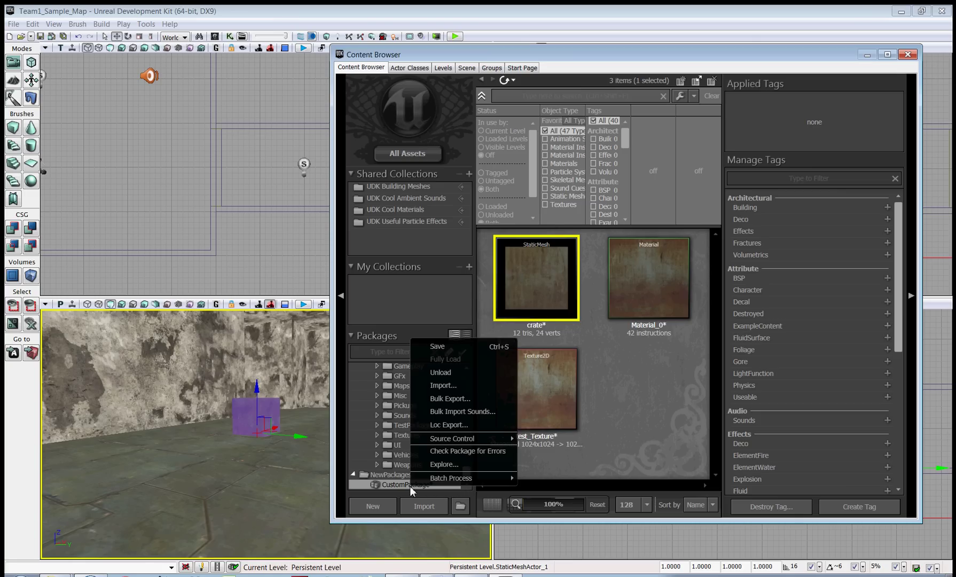
left_click(462, 349)
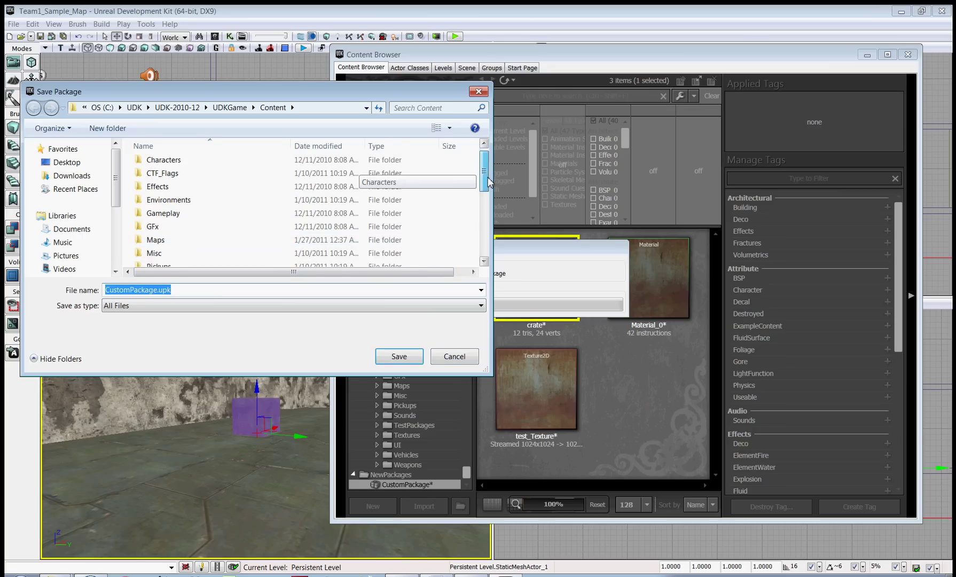
mouse_move(487, 179)
left_mouse_down()
mouse_move(487, 239)
mouse_move(483, 165)
left_mouse_up()
scroll(483, 166, "down", 4)
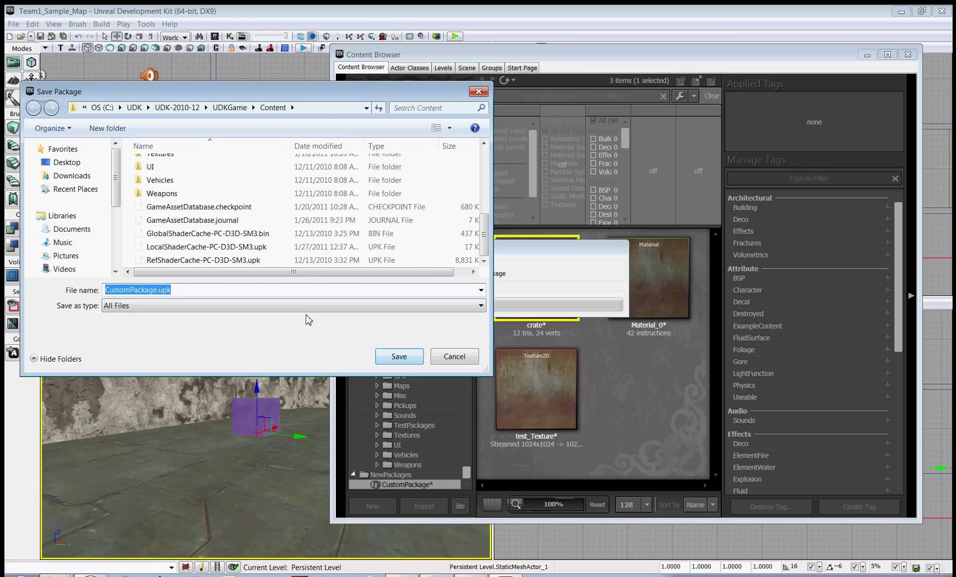
left_click(396, 357)
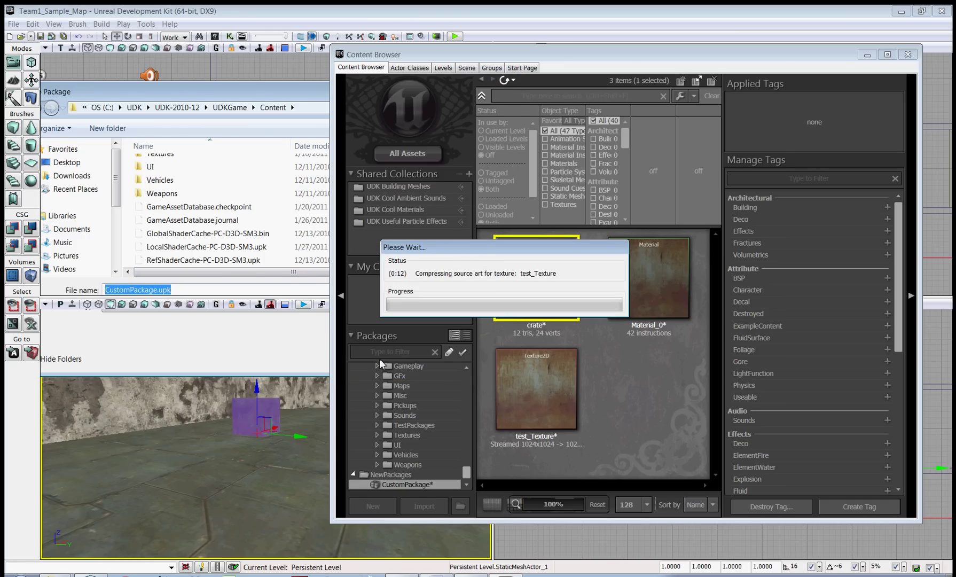